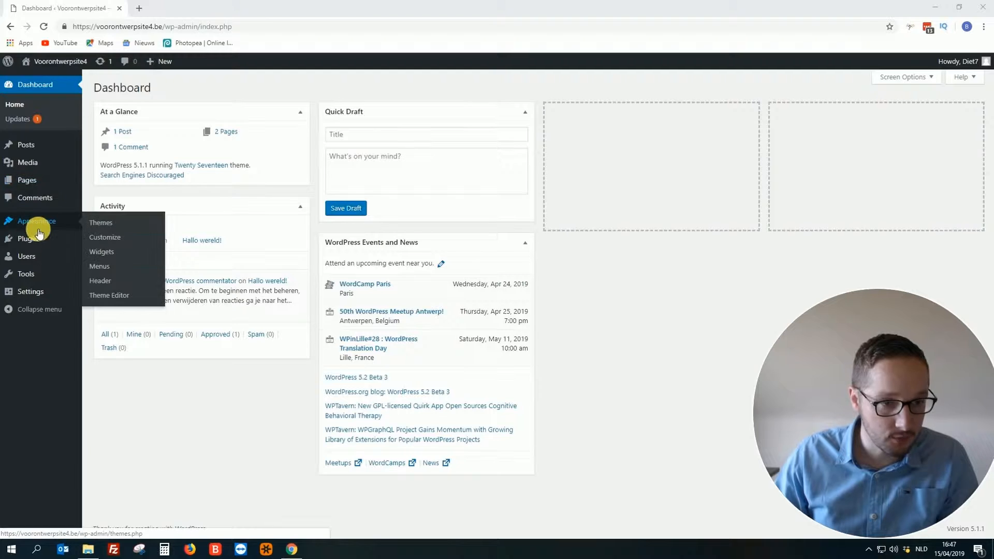
# - Open the Installed Plugins list, which shows Akismet Anti-Spam and Hello Dolly, both inactive
pyautogui.moveTo(37, 241)
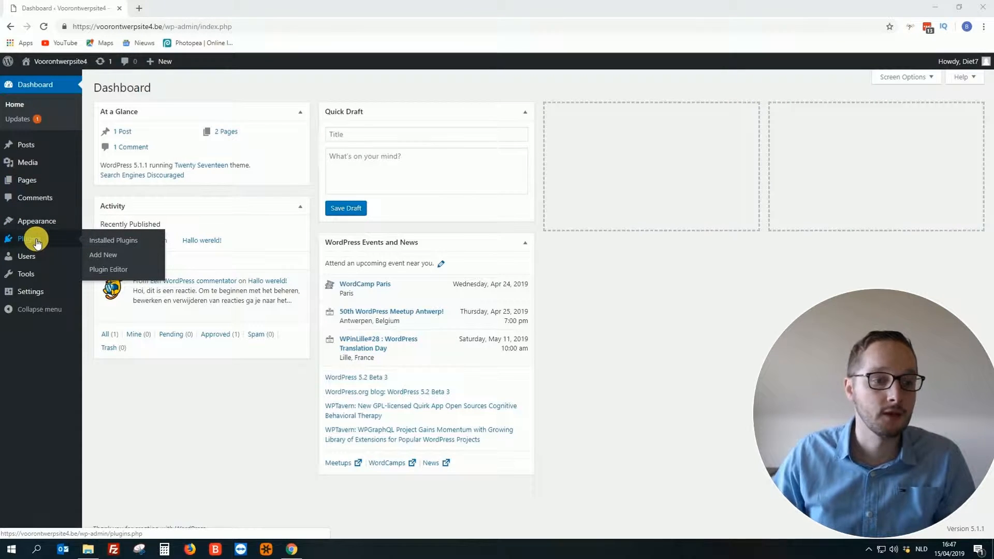
pyautogui.click(118, 242)
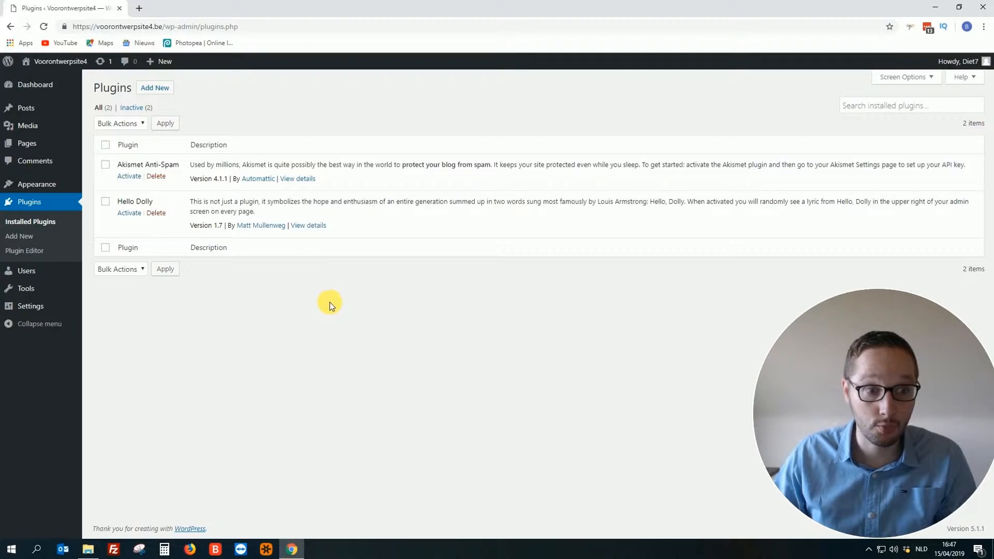
# - Open the Add Plugins page and browse the Popular plugin cards, then return to Contact Form 7 at the top
pyautogui.click(26, 239)
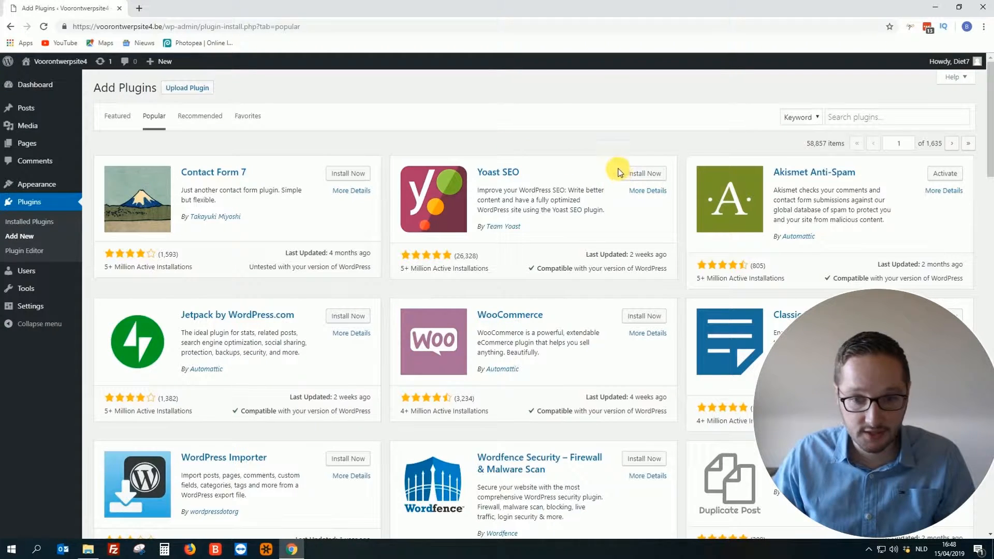
pyautogui.scroll(-5, 579, 250)
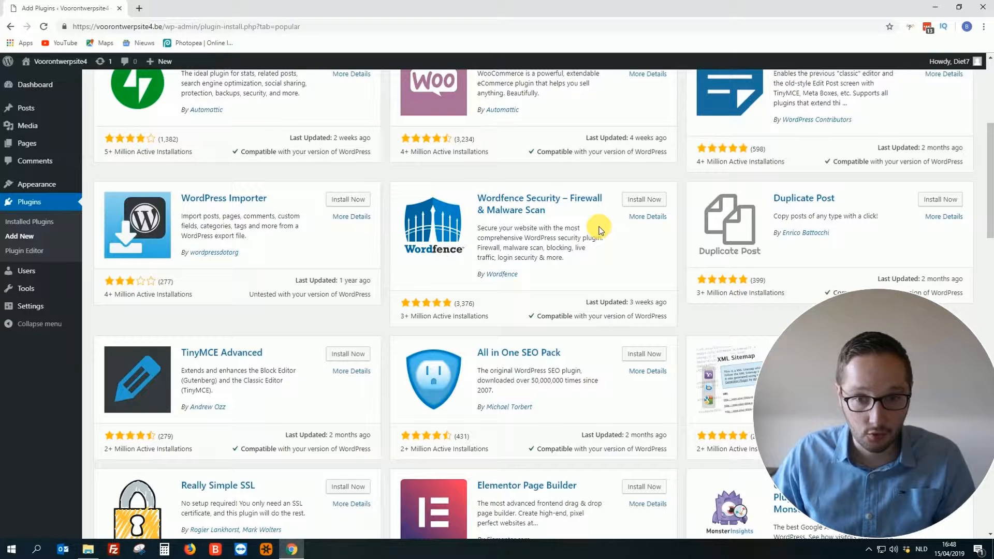
pyautogui.scroll(-3, 599, 230)
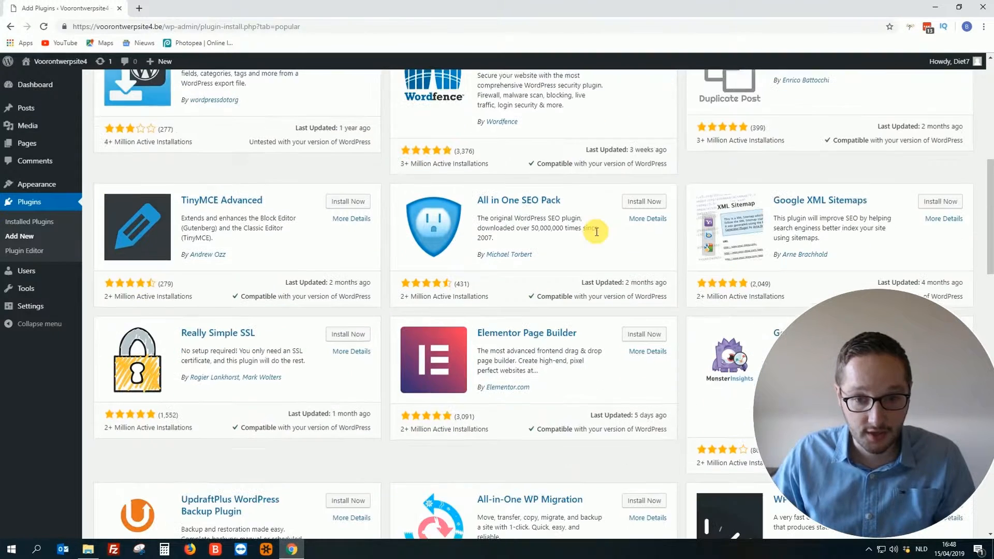
pyautogui.scroll(-3, 600, 207)
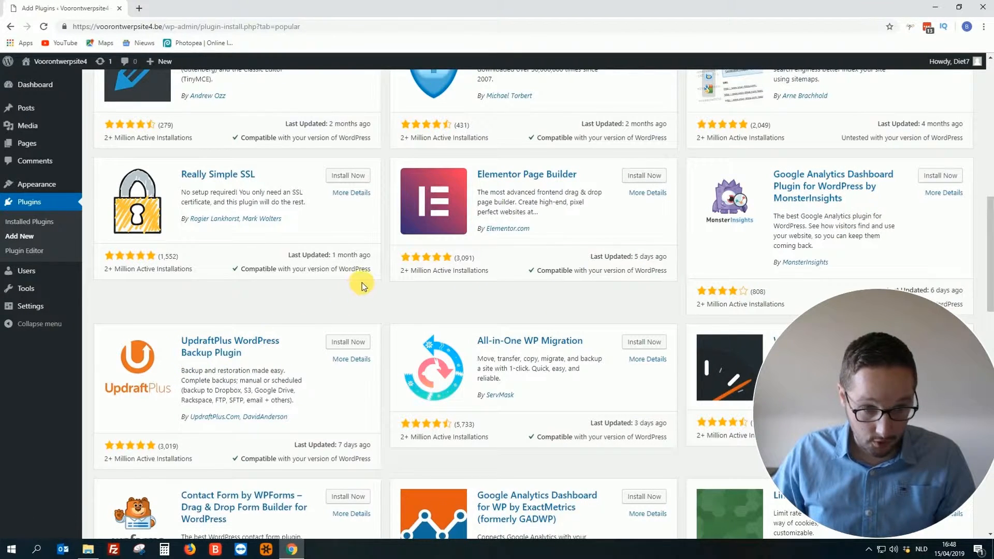
pyautogui.scroll(-2, 361, 282)
pyautogui.scroll(-4, 536, 387)
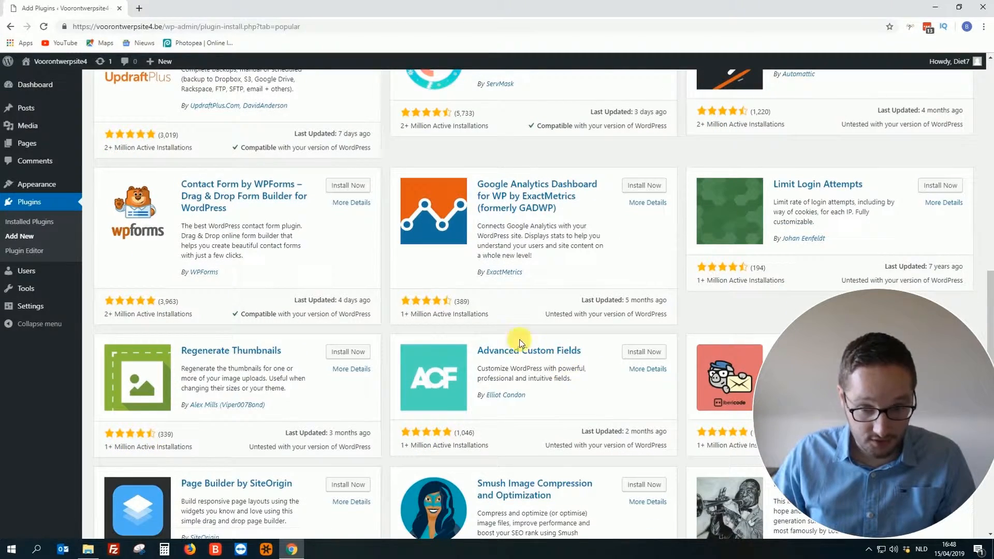
pyautogui.scroll(-5, 378, 317)
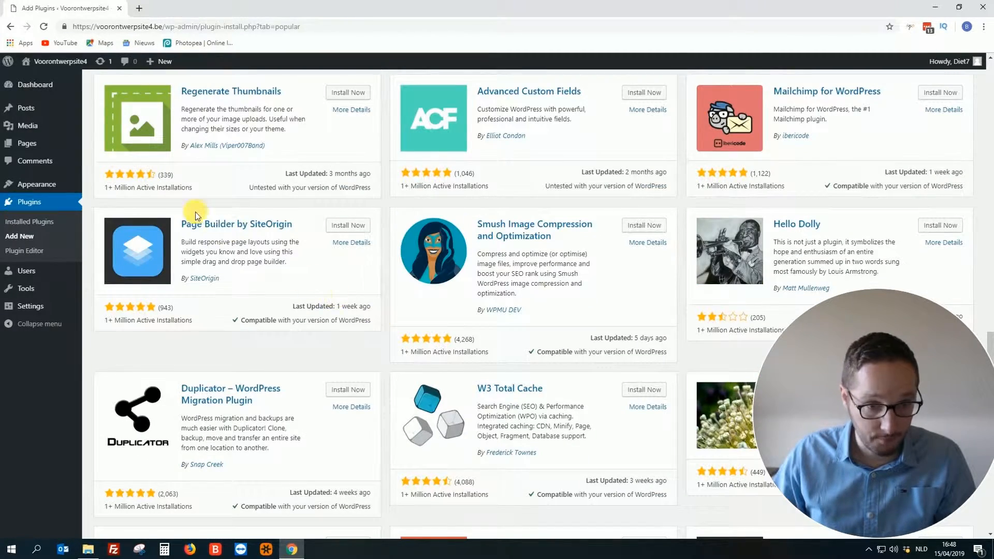
pyautogui.scroll(-3, 384, 339)
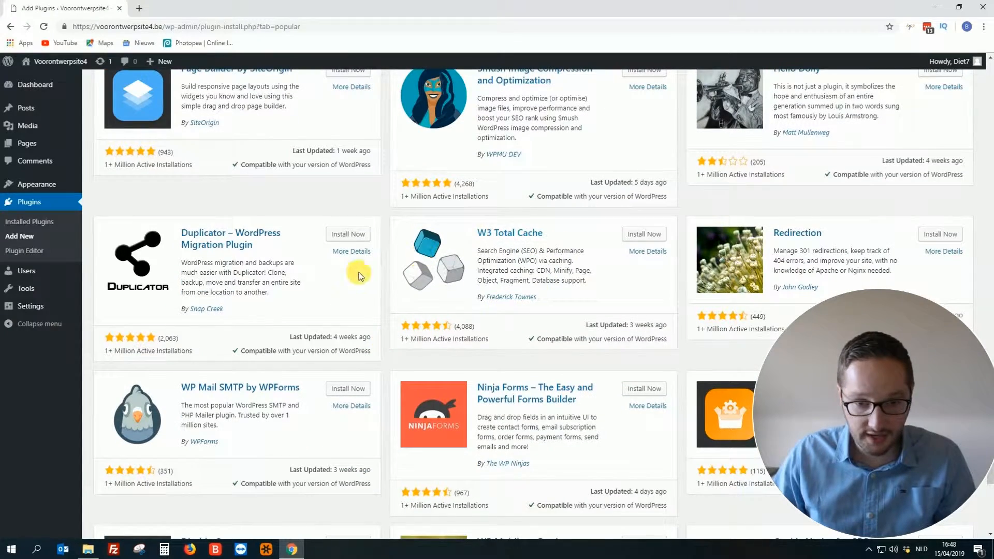
pyautogui.scroll(-2, 394, 272)
pyautogui.scroll(-2, 399, 271)
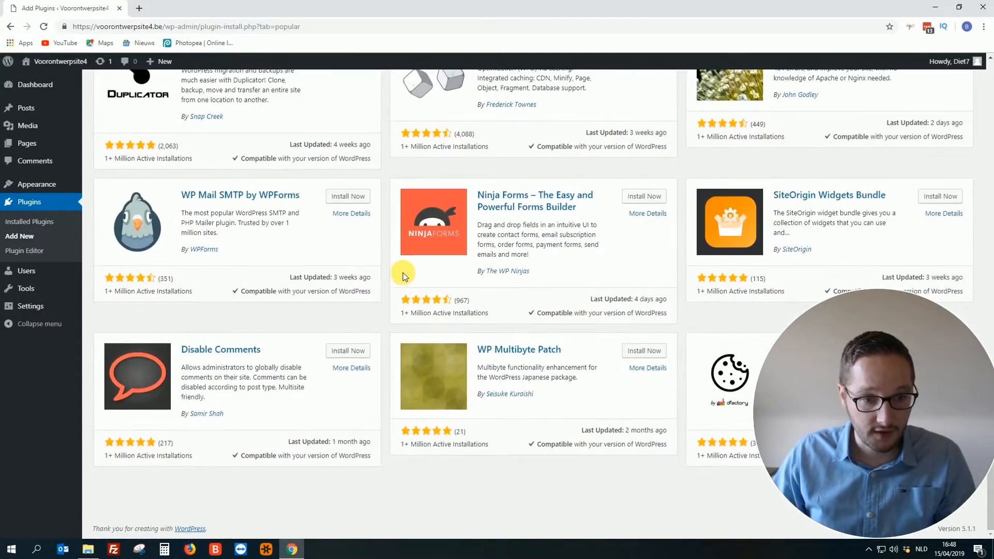
pyautogui.scroll(15, 420, 265)
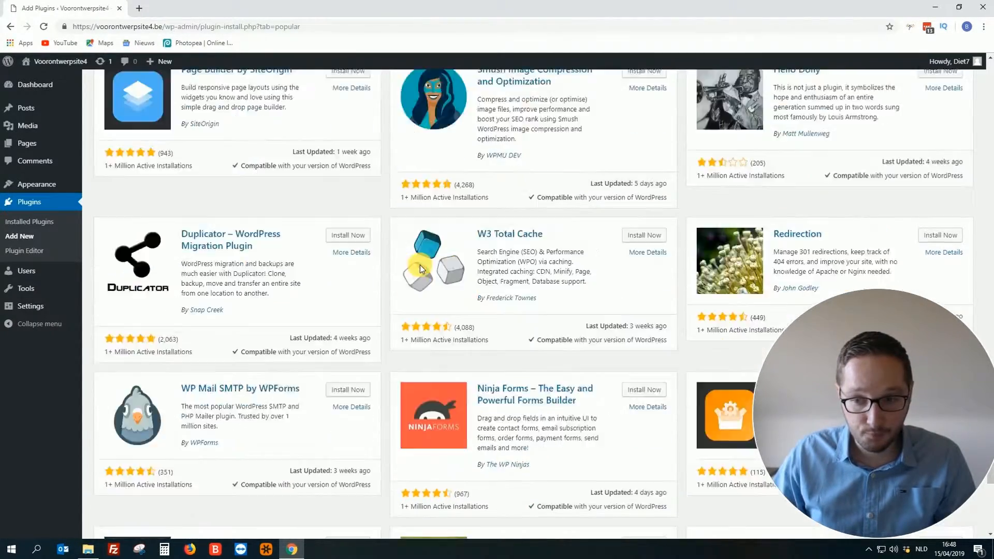
pyautogui.scroll(6, 420, 269)
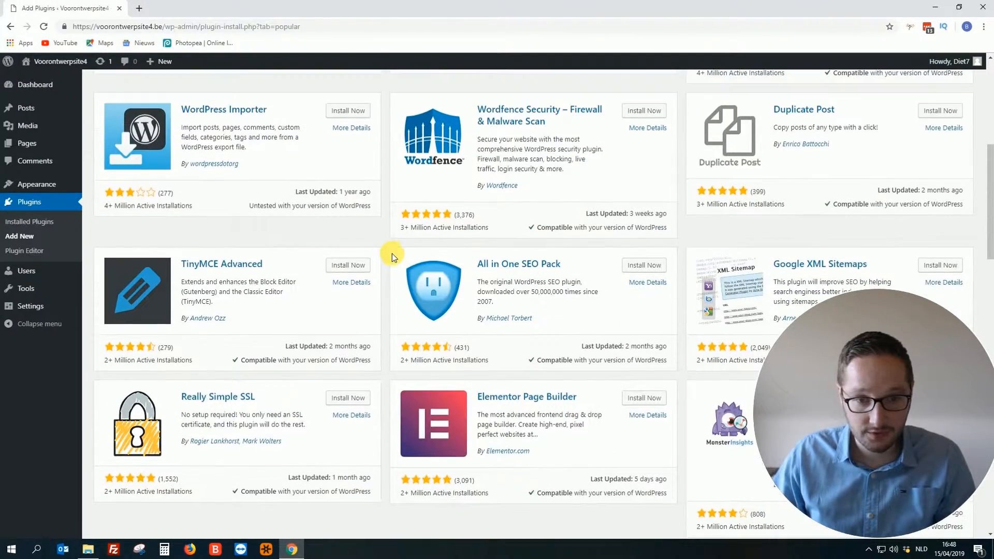
pyautogui.scroll(6, 387, 245)
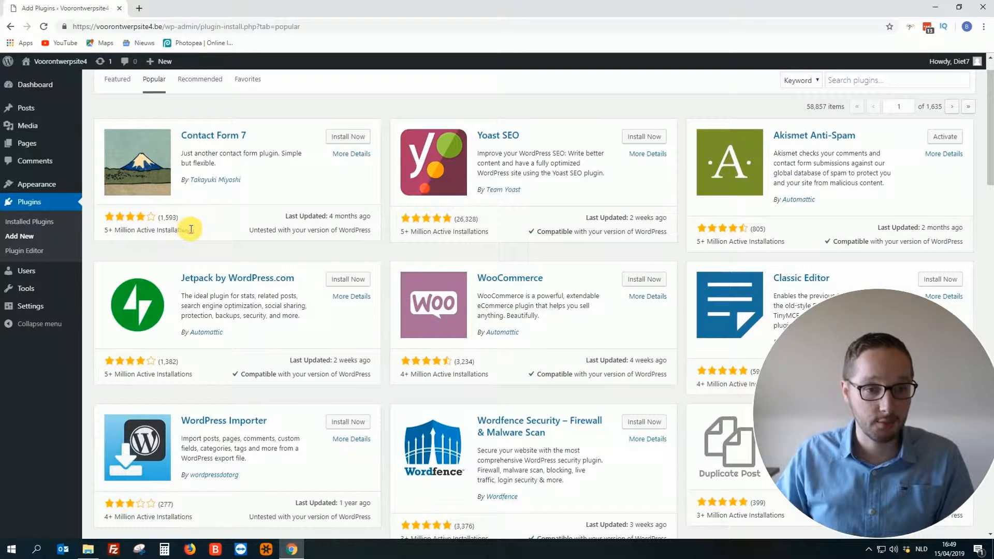
# - Check Contact Form 7's installation count and update date, then view its author's iDeasilo blog in a new tab
pyautogui.moveTo(192, 229); pyautogui.dragTo(104, 229)
pyautogui.click(115, 230)
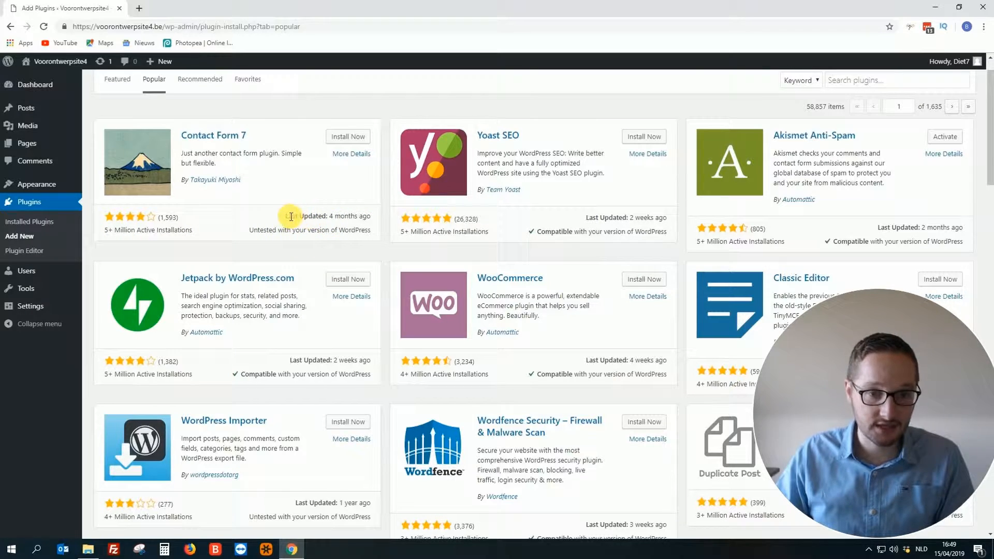
pyautogui.moveTo(288, 216); pyautogui.dragTo(351, 215)
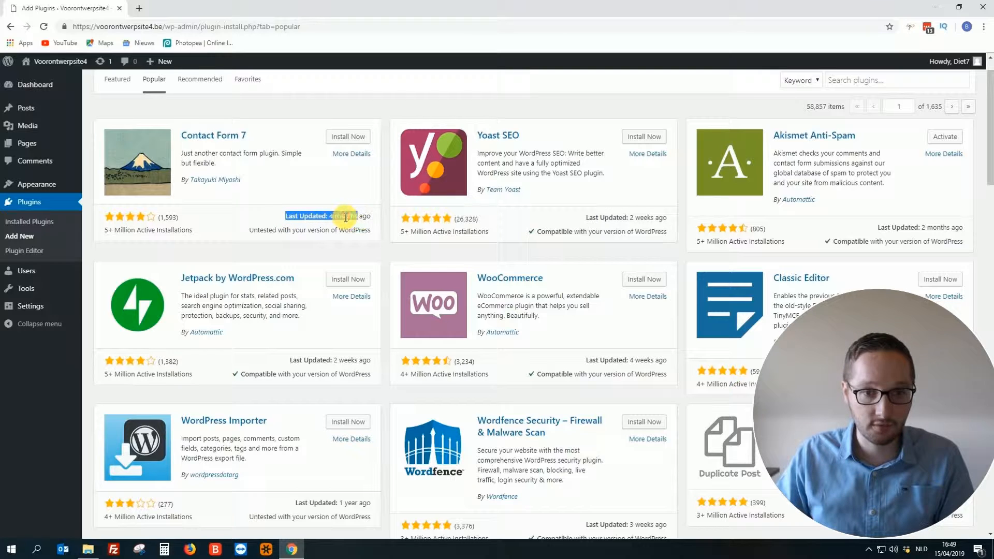
pyautogui.click(346, 216)
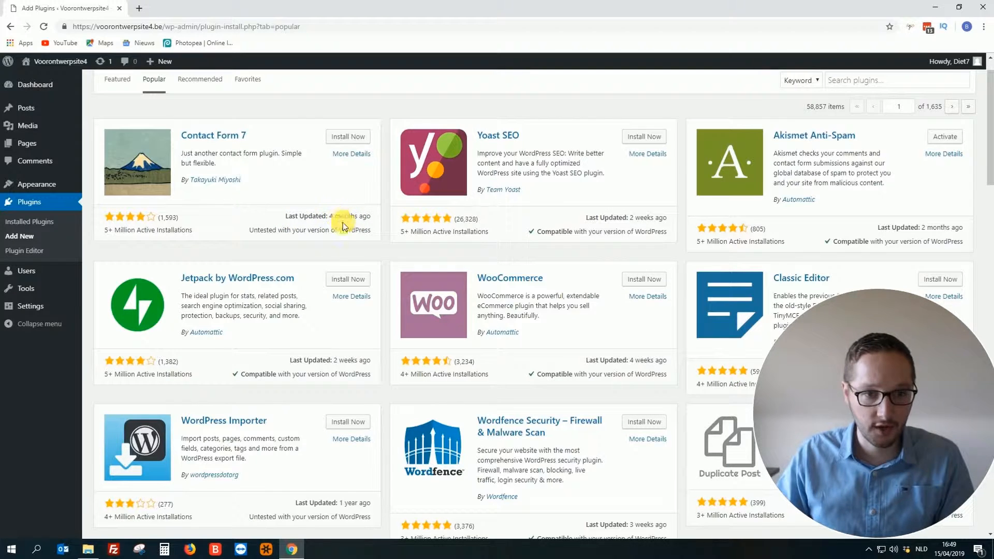
pyautogui.click(225, 182)
pyautogui.click(194, 9)
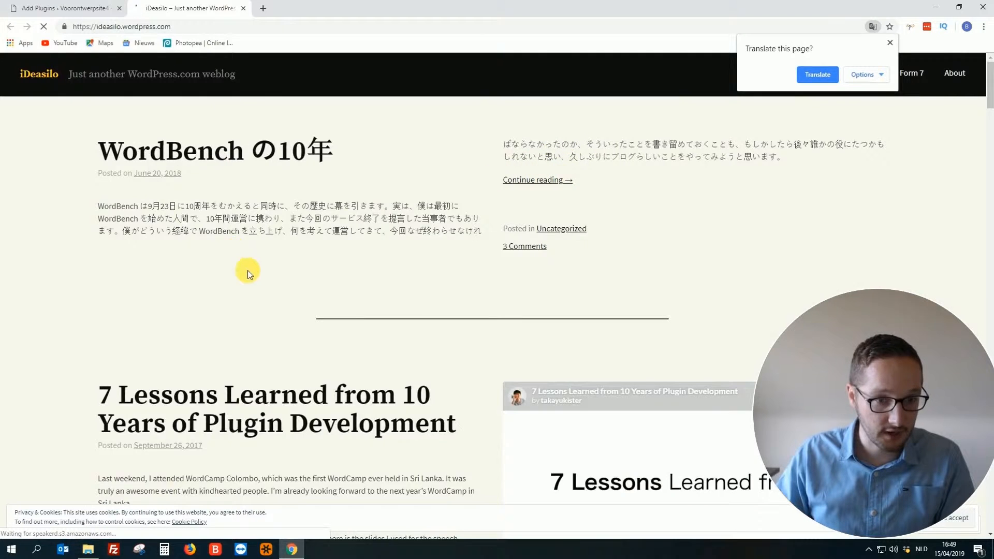
# - Close the iDeasilo blog tab to get back to the Popular plugins list
pyautogui.scroll(-3, 248, 271)
pyautogui.scroll(4, 248, 271)
pyautogui.click(243, 8)
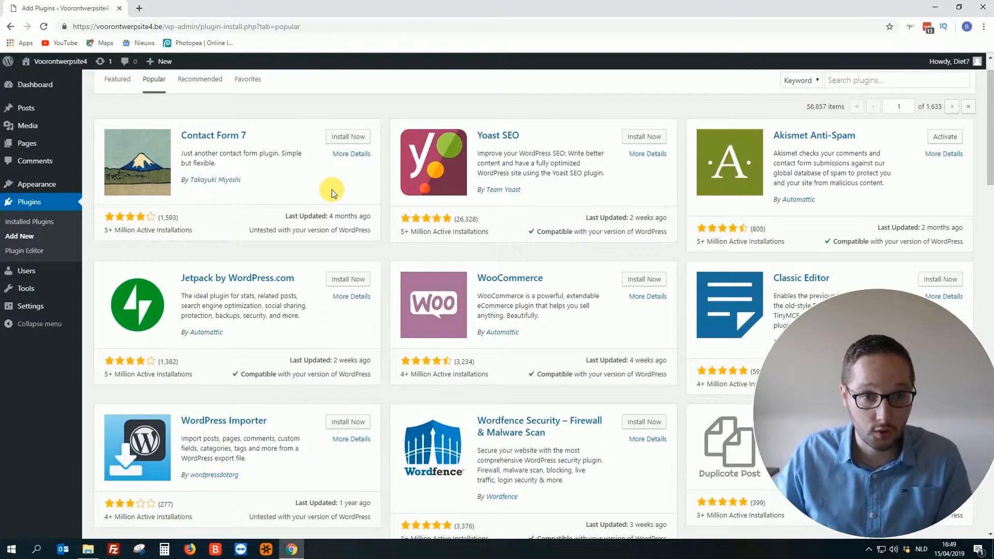
# - Install Contact Form 7 from its plugin card and activate it
pyautogui.click(350, 139)
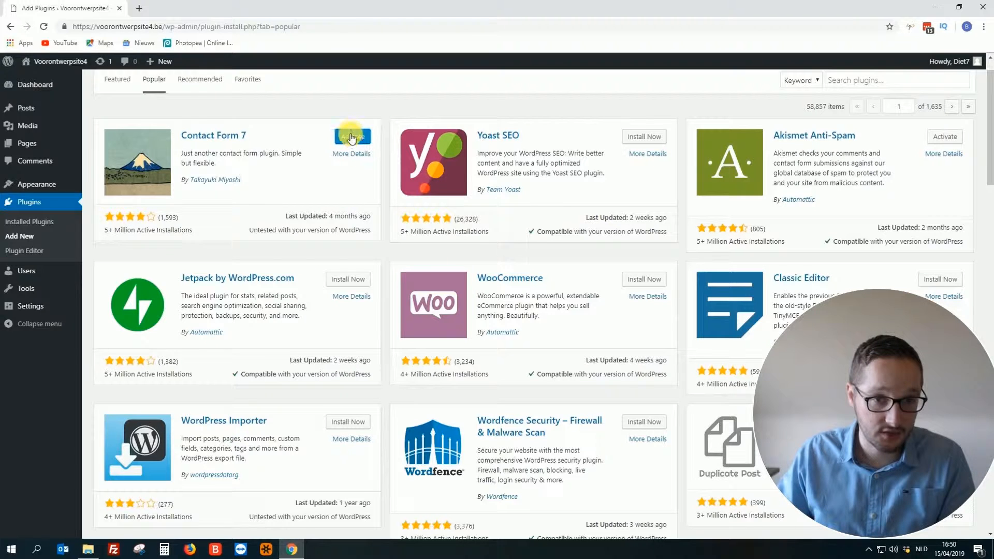
pyautogui.click(352, 135)
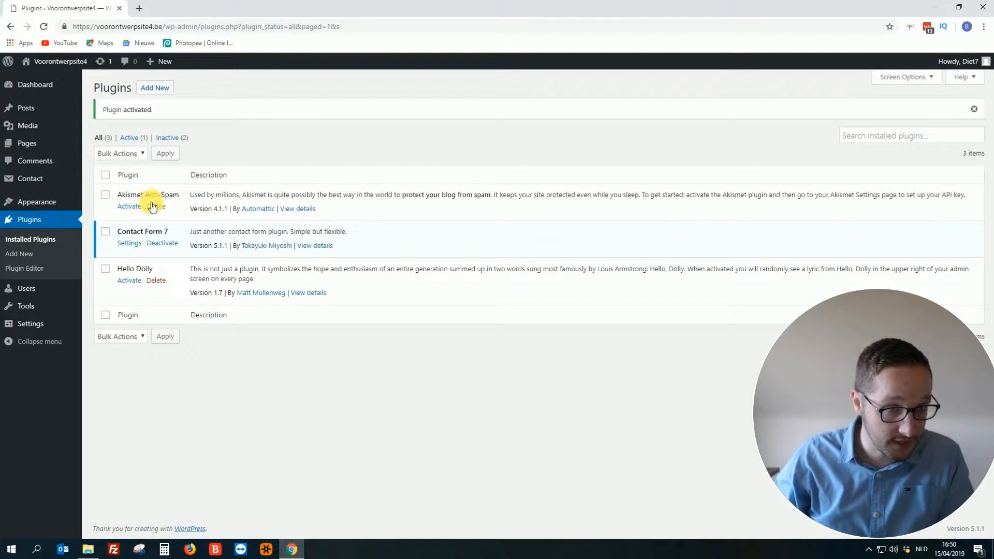
pyautogui.moveTo(30, 182)
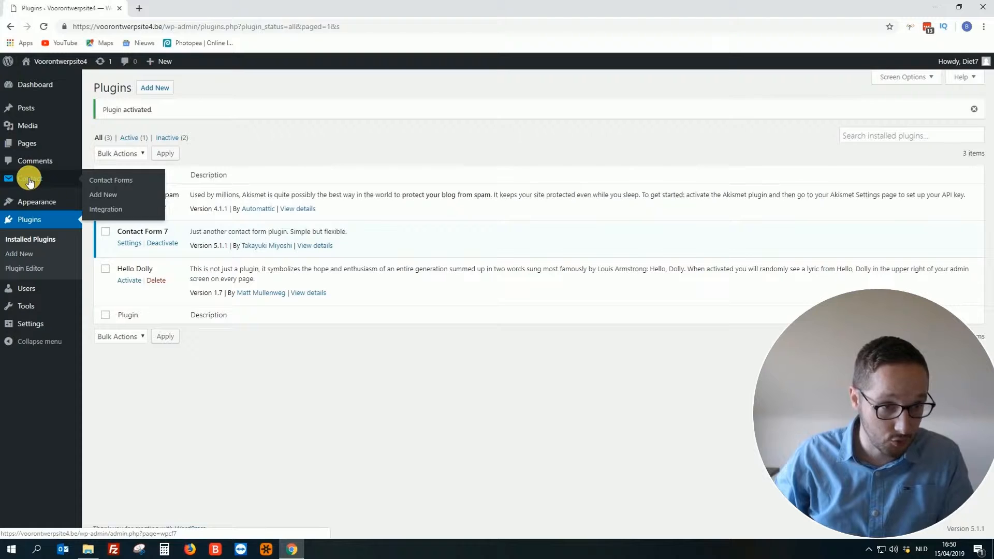
pyautogui.click(30, 180)
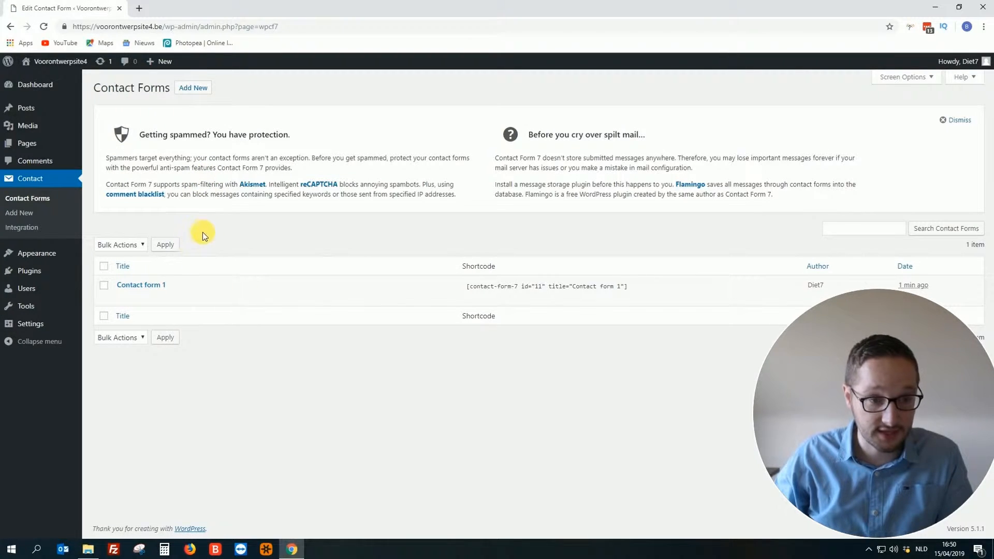
pyautogui.moveTo(28, 273)
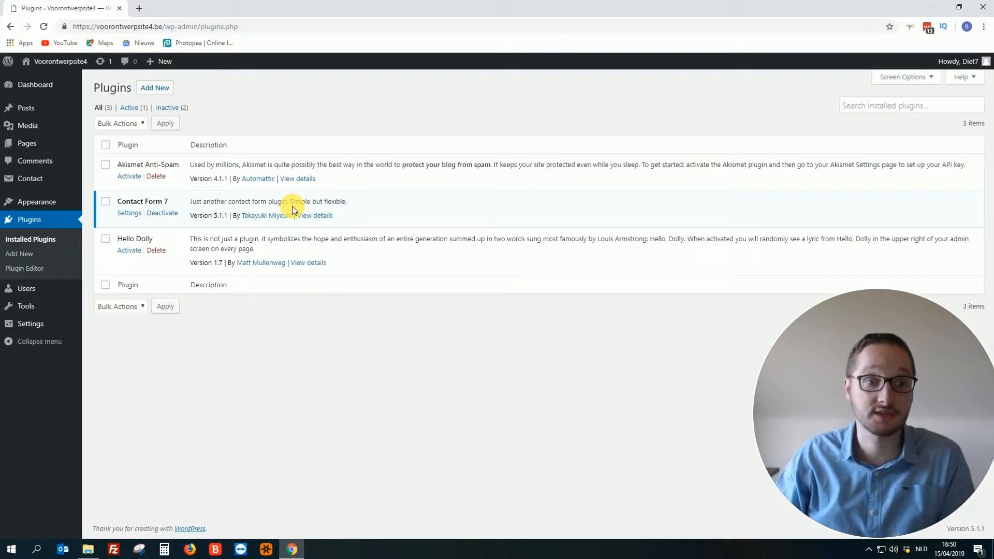
# - Deactivate Contact Form 7 on the Installed Plugins list, then delete it and confirm removal of its data
pyautogui.click(22, 258)
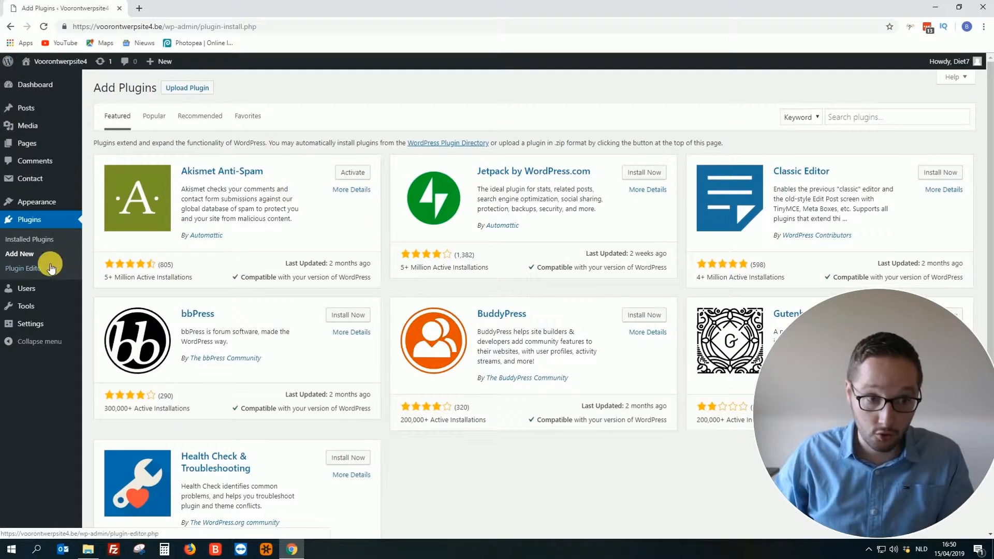
pyautogui.click(30, 241)
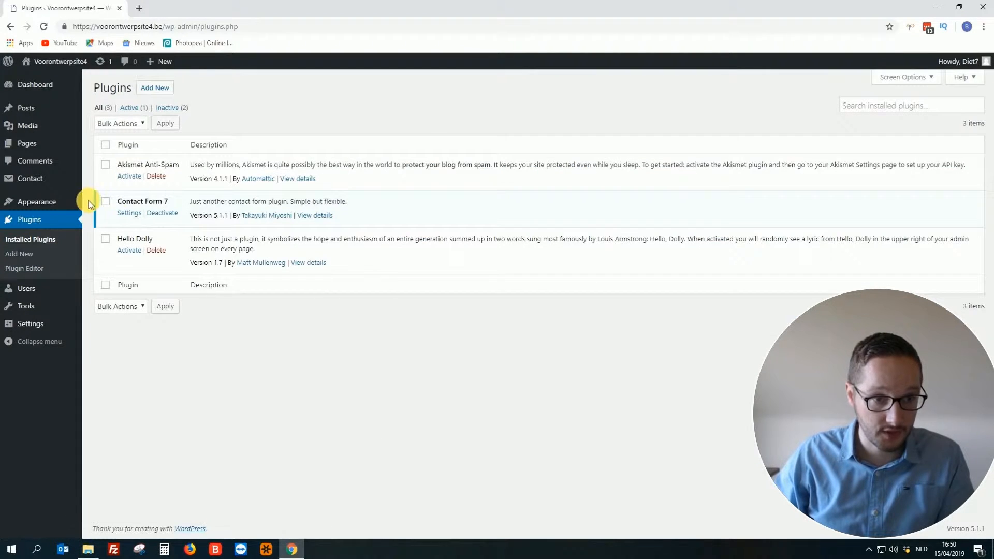
pyautogui.click(162, 213)
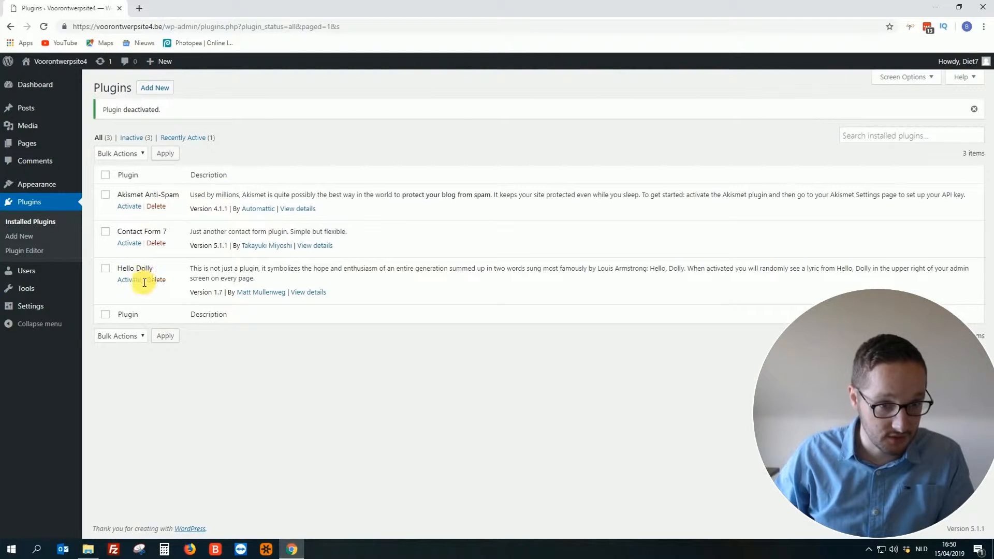
pyautogui.click(157, 243)
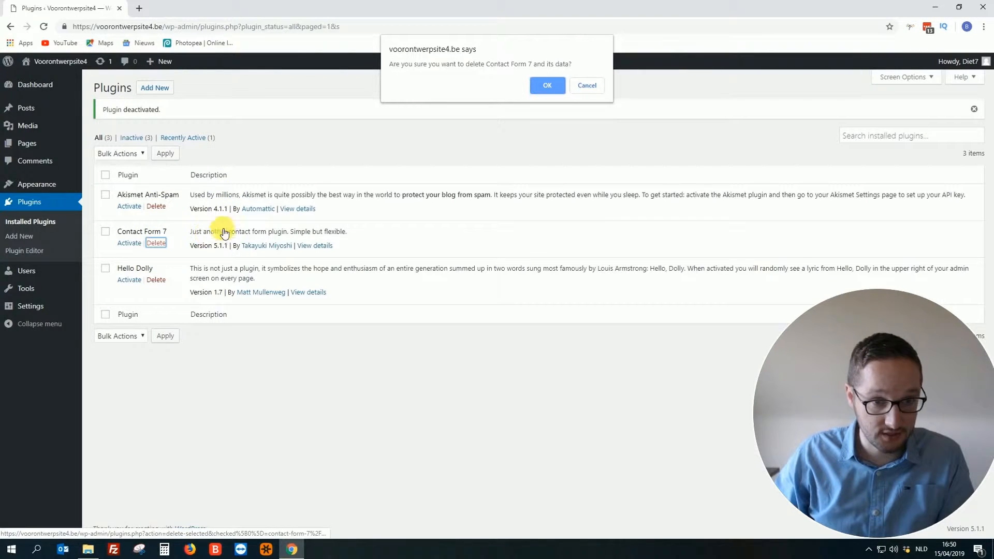
pyautogui.click(549, 87)
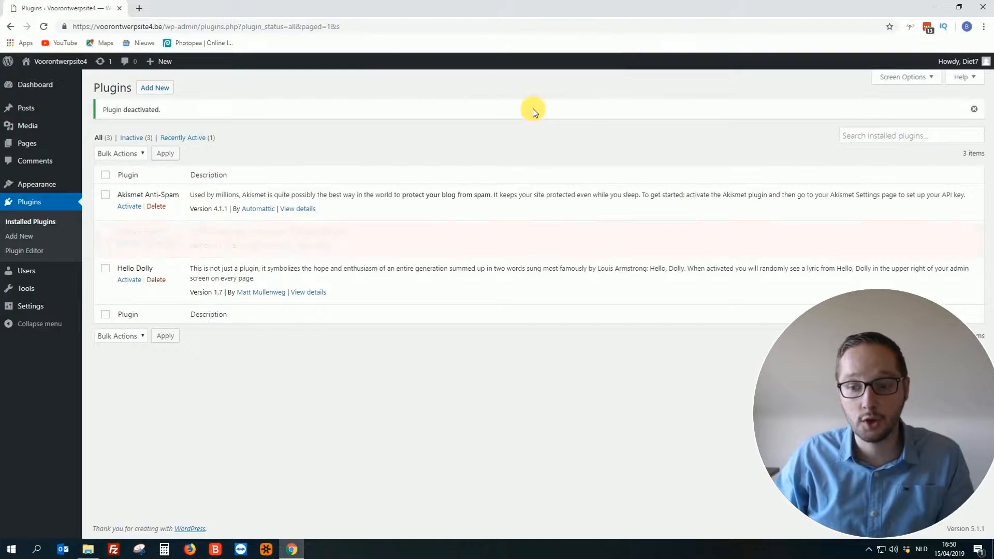
# - Open the Add Plugins page and scroll the Recommended list to find Wordfence Security – Firewall & Malware Scan
pyautogui.click(54, 238)
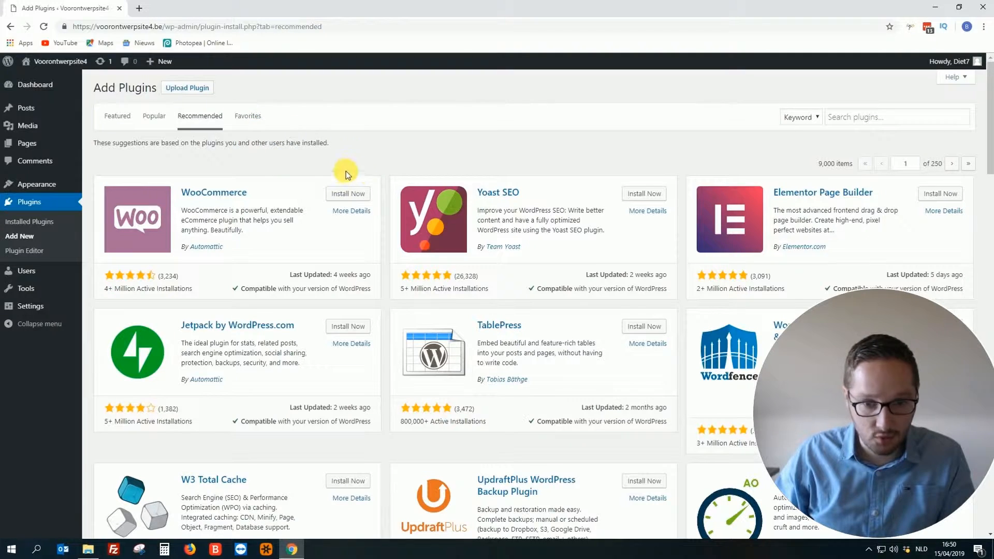
pyautogui.scroll(-7, 419, 192)
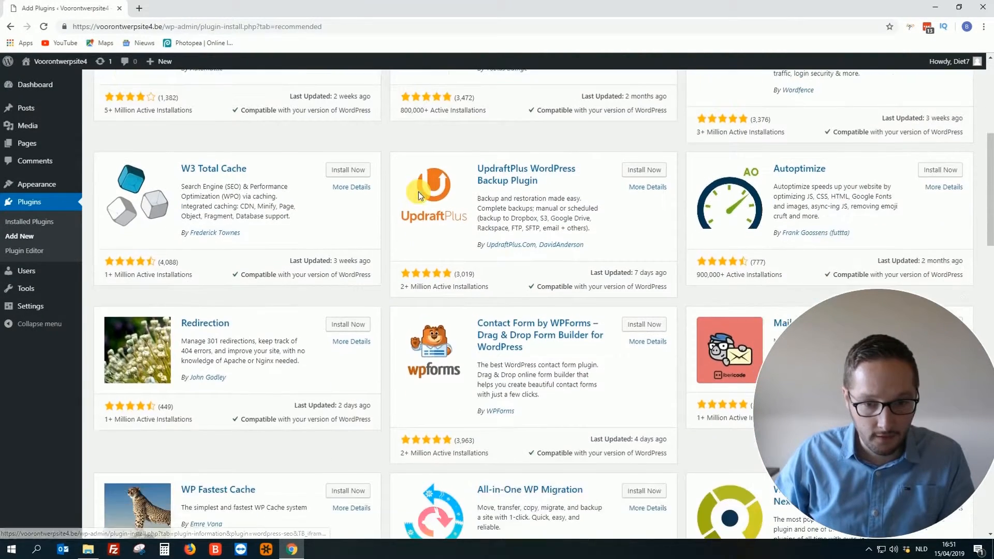
pyautogui.scroll(-3, 419, 195)
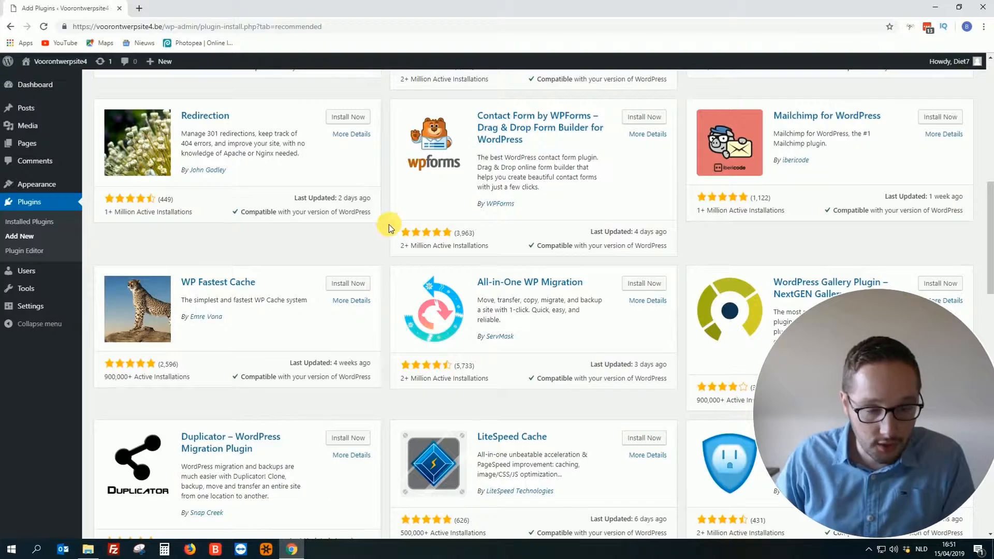
pyautogui.scroll(9, 378, 233)
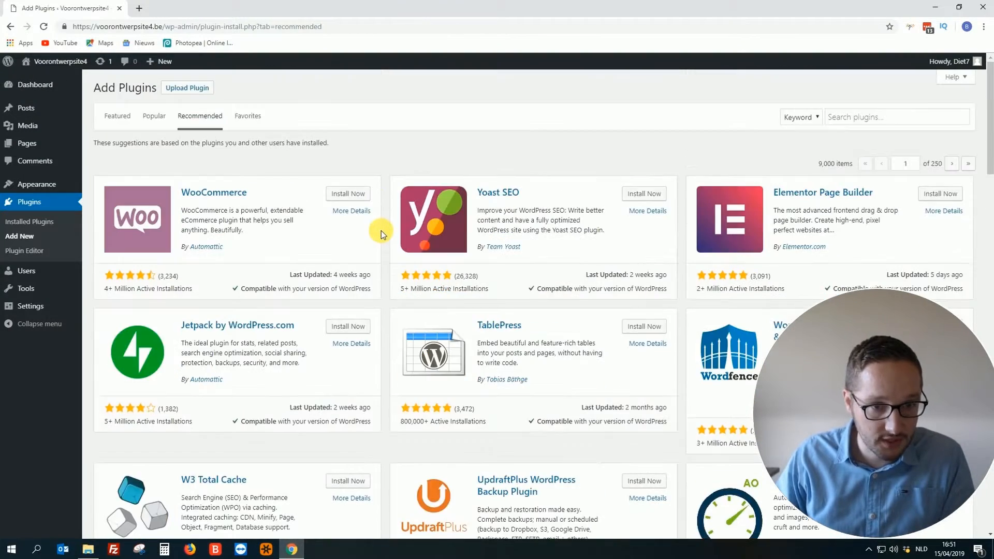
pyautogui.scroll(-1, 381, 231)
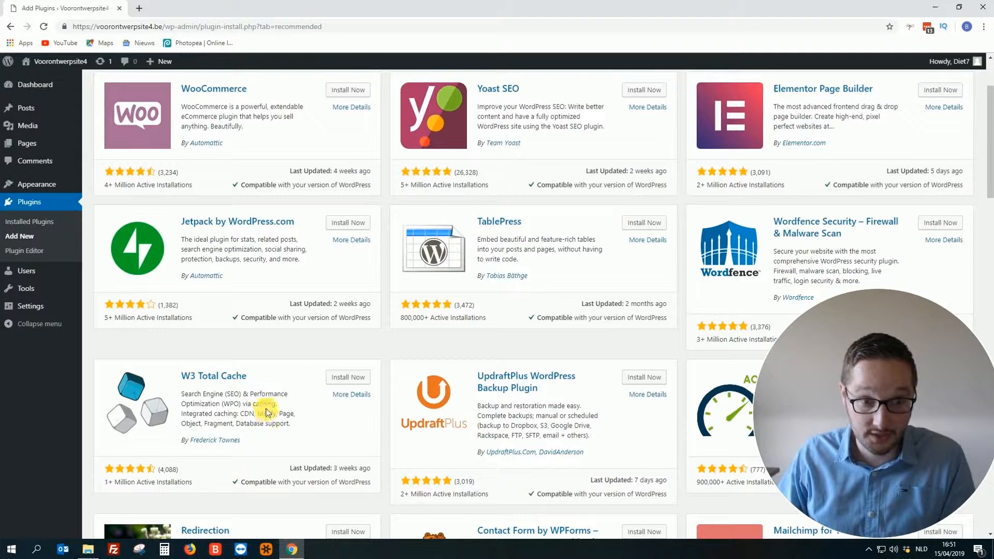
pyautogui.scroll(-3, 264, 400)
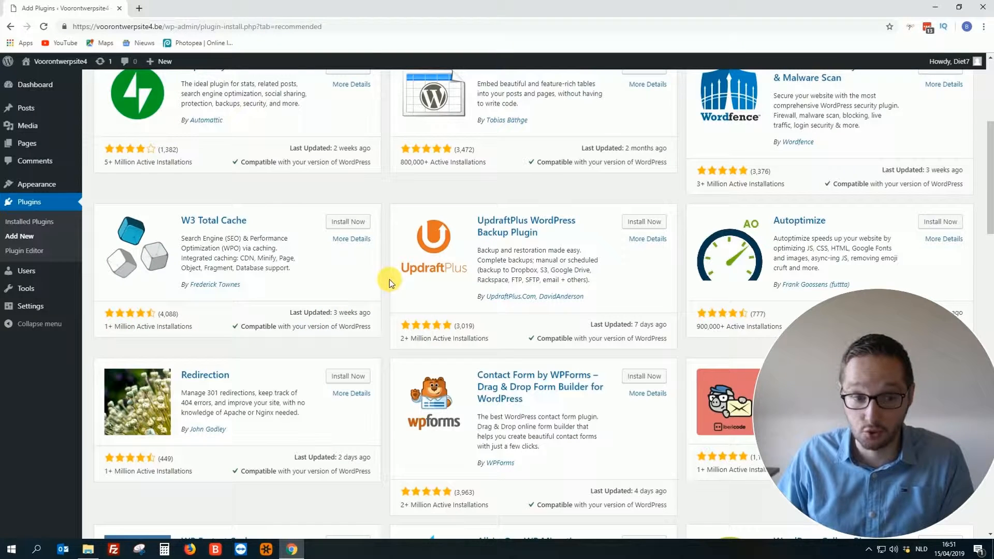
pyautogui.scroll(3, 389, 280)
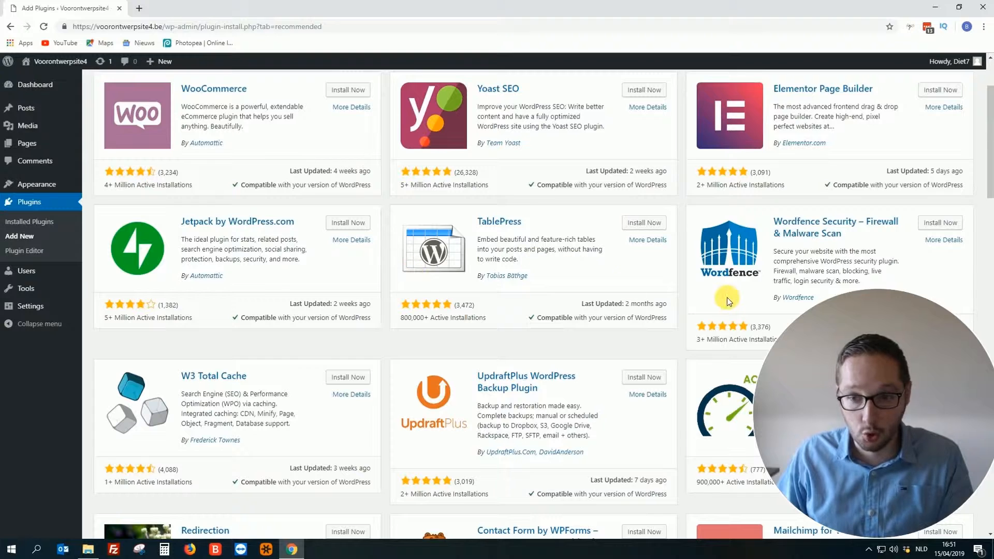
pyautogui.scroll(-1, 753, 257)
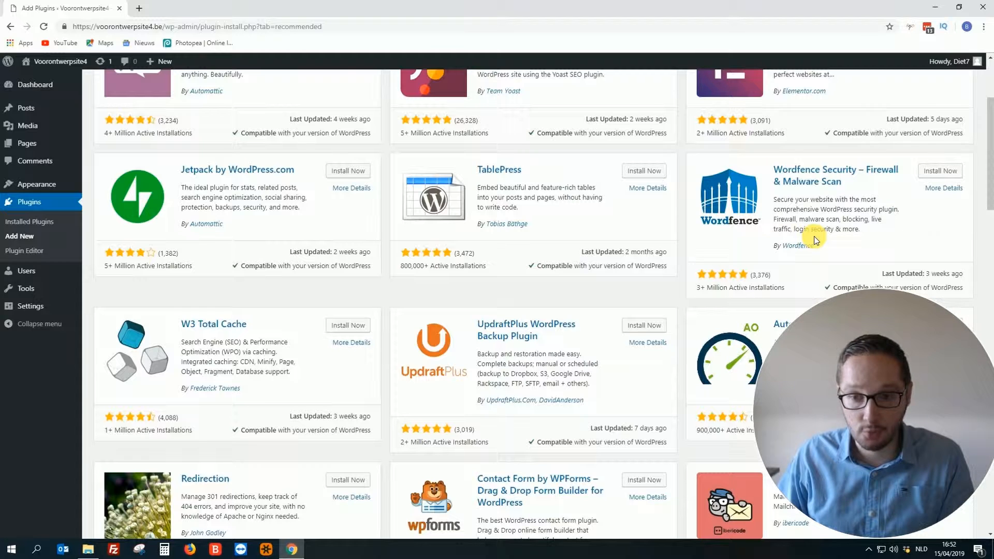
pyautogui.scroll(1, 827, 218)
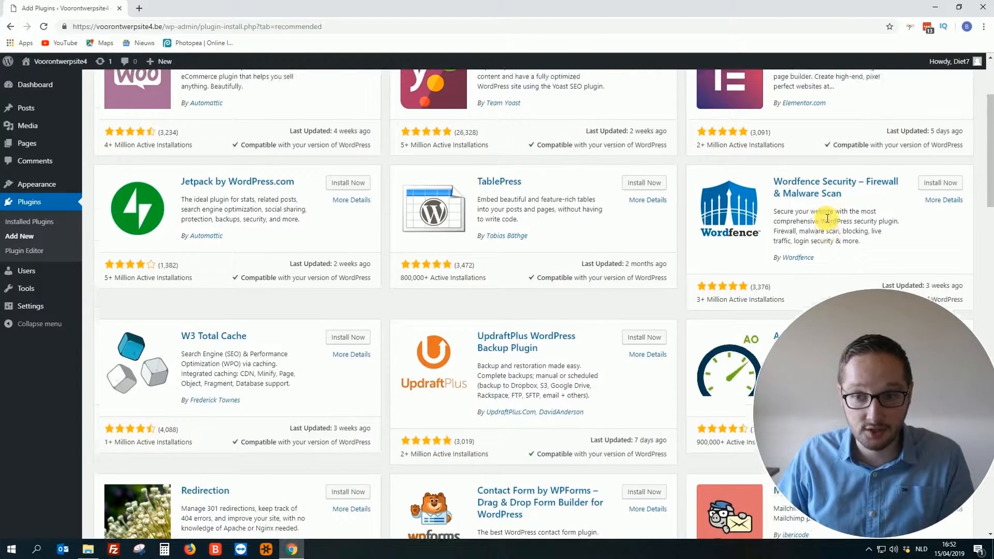
pyautogui.scroll(2, 827, 218)
pyautogui.scroll(-2, 827, 221)
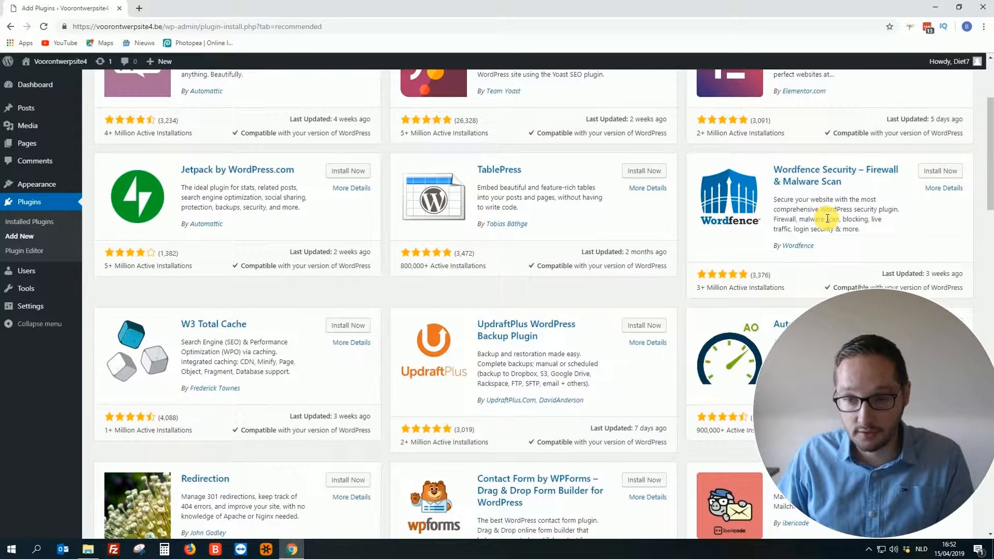
# - Install Wordfence Security 7.2.4 from its card and activate it
pyautogui.click(939, 171)
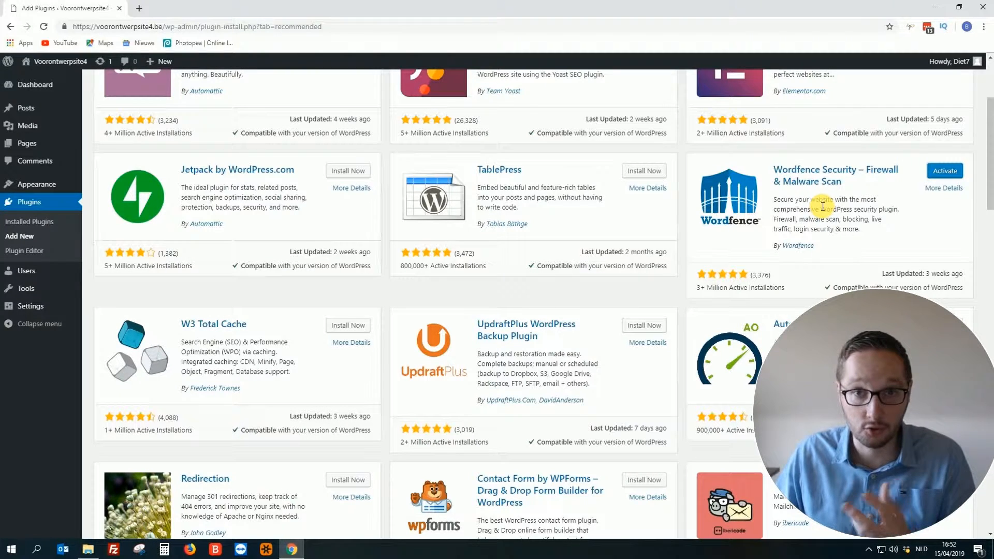
pyautogui.click(949, 176)
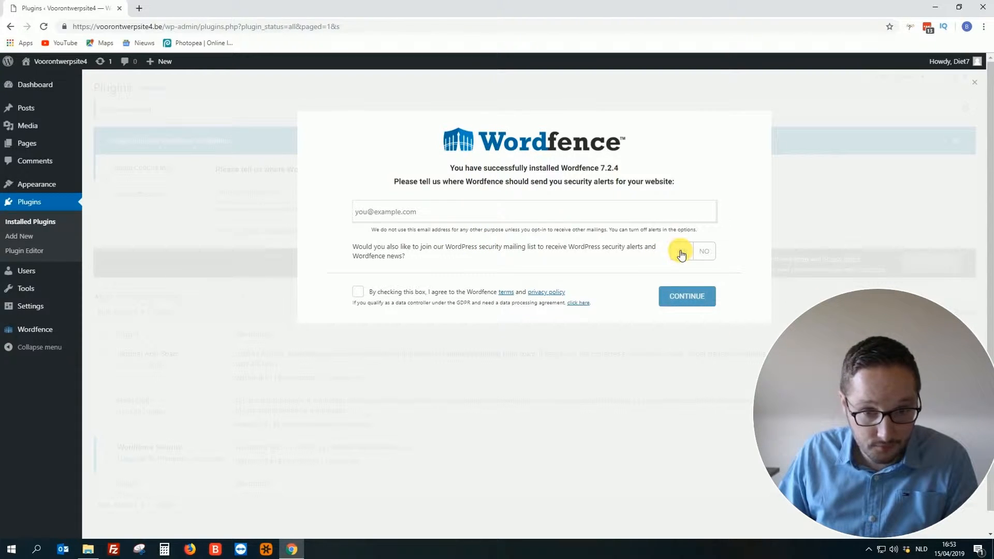
# - Decline the Wordfence mailing list, accept the terms, enter the alert e-mail address and continue
pyautogui.click(707, 252)
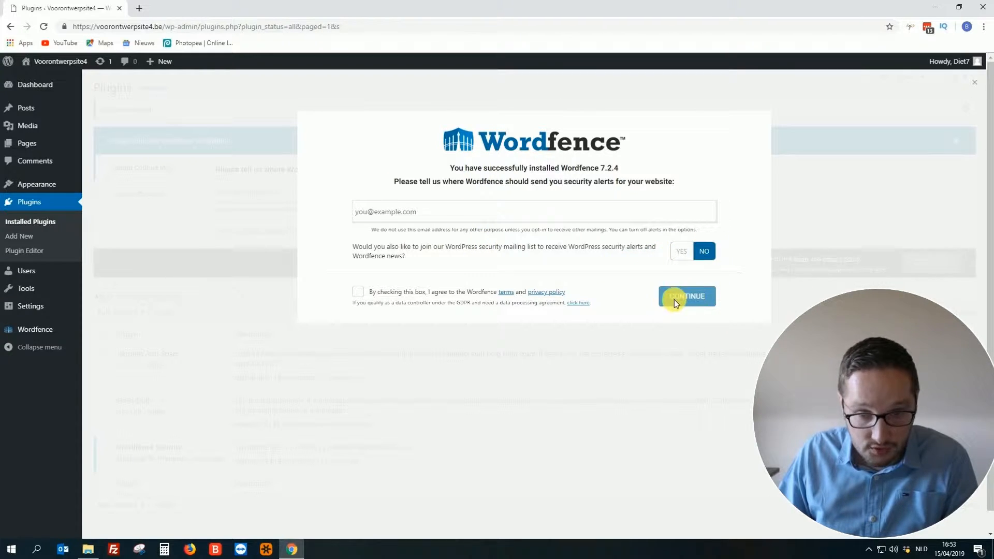
pyautogui.click(360, 294)
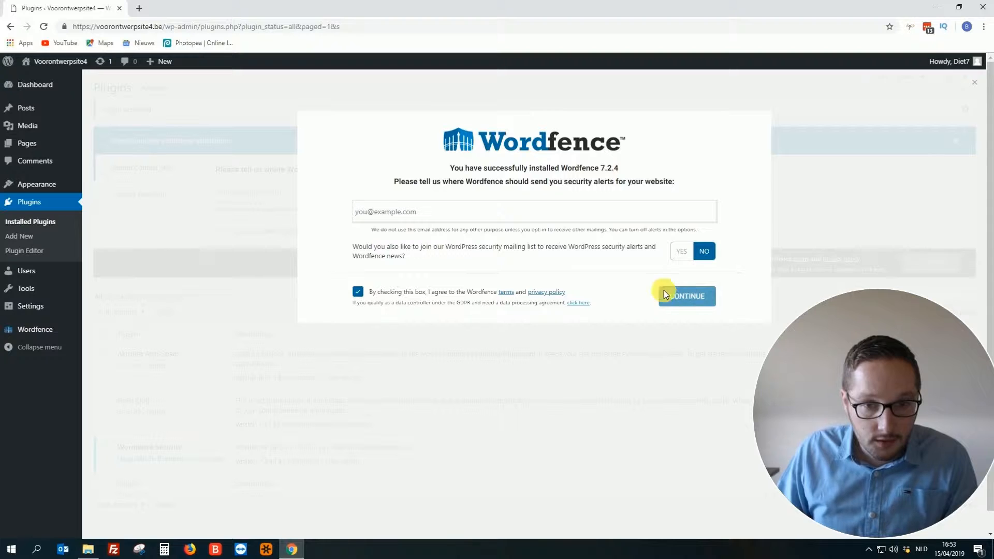
pyautogui.click(471, 217)
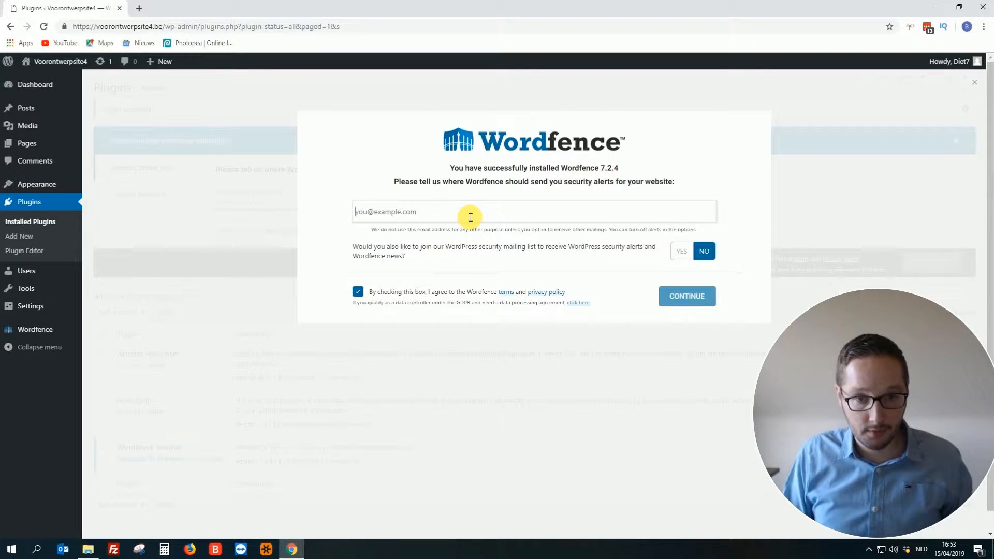
pyautogui.write('us')
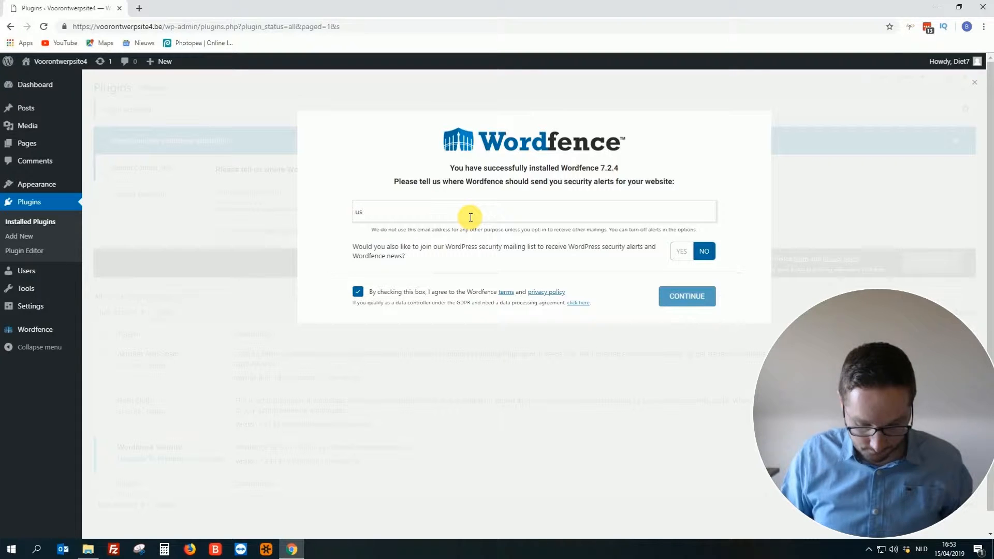
pyautogui.press('BackSpace')
pyautogui.press('BackSpace')
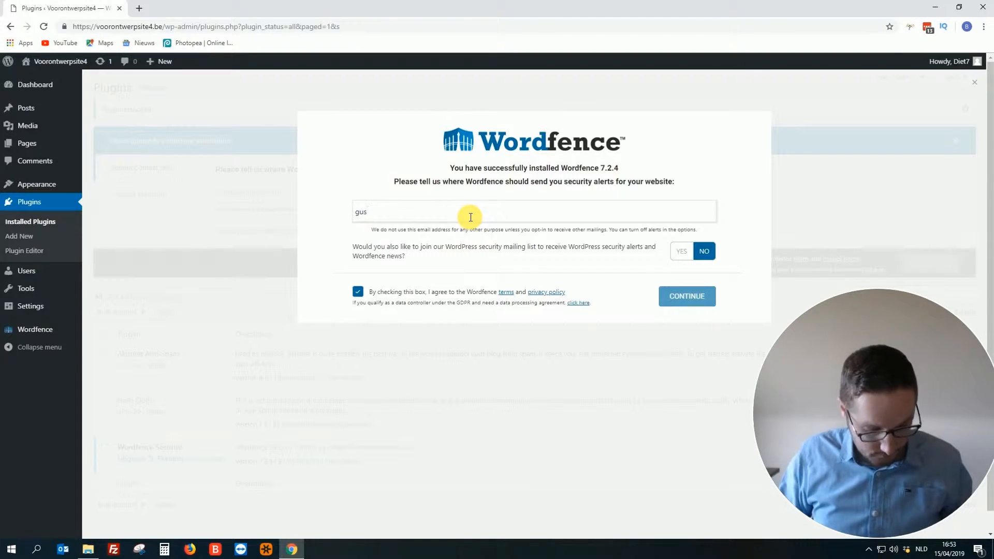
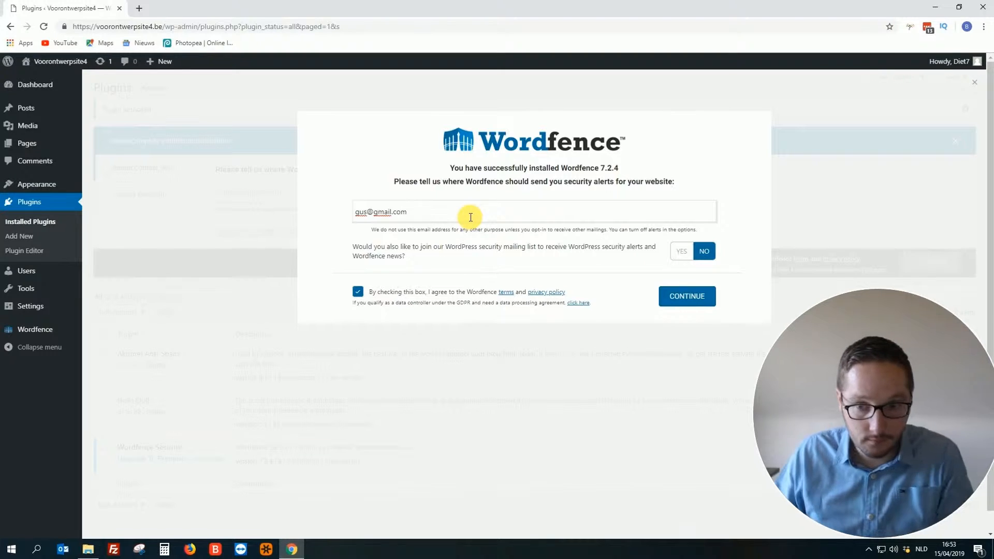
pyautogui.click(681, 301)
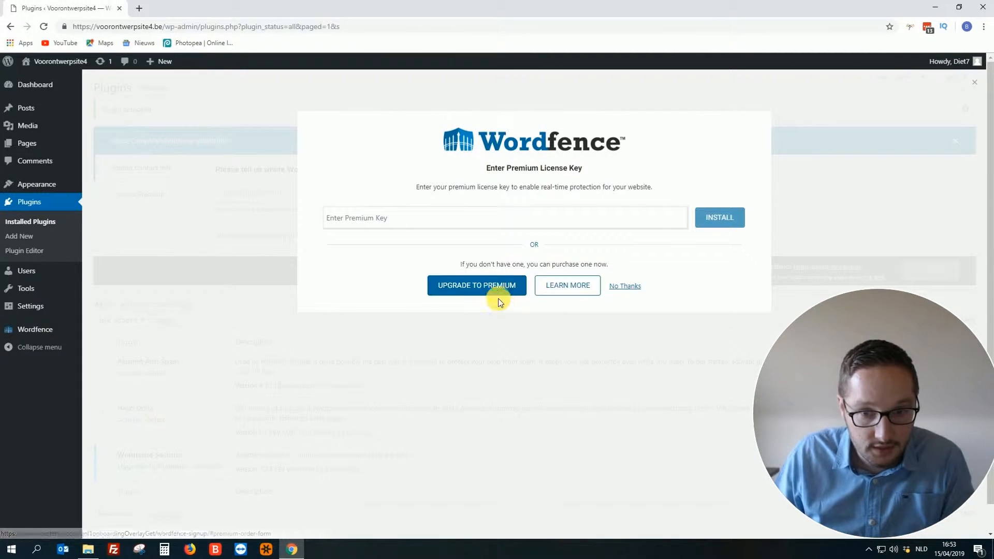
# - Skip the Wordfence premium license key with No Thanks
pyautogui.click(624, 286)
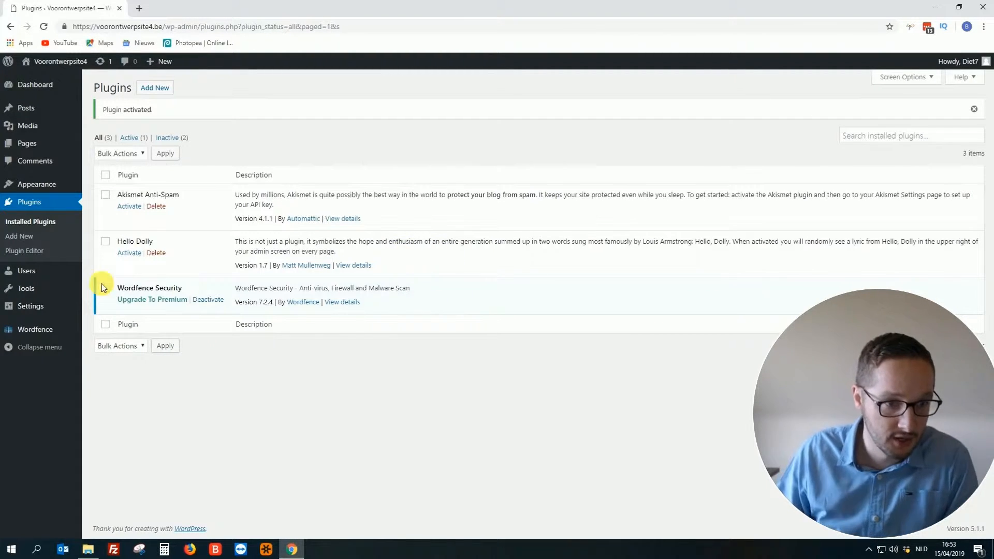
# - Reload Installed Plugins and review Wordfence 7.2.4's firewall-configuration and auto-update notices
pyautogui.click(36, 226)
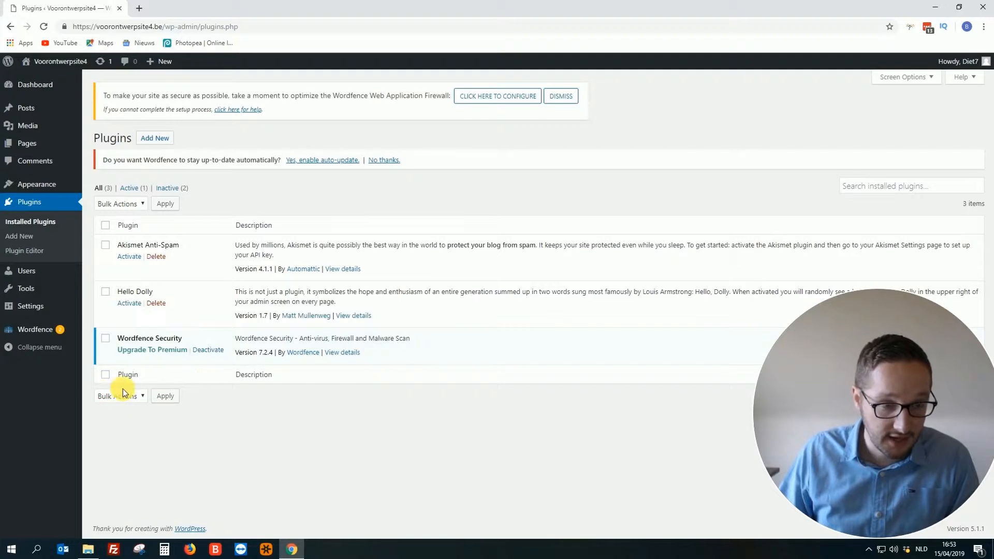
pyautogui.moveTo(31, 336)
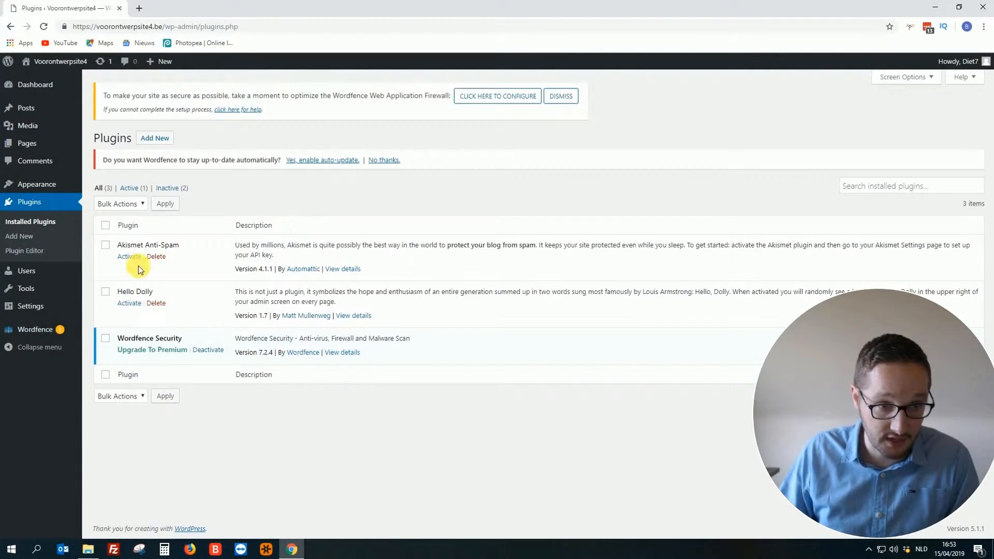
pyautogui.moveTo(26, 306)
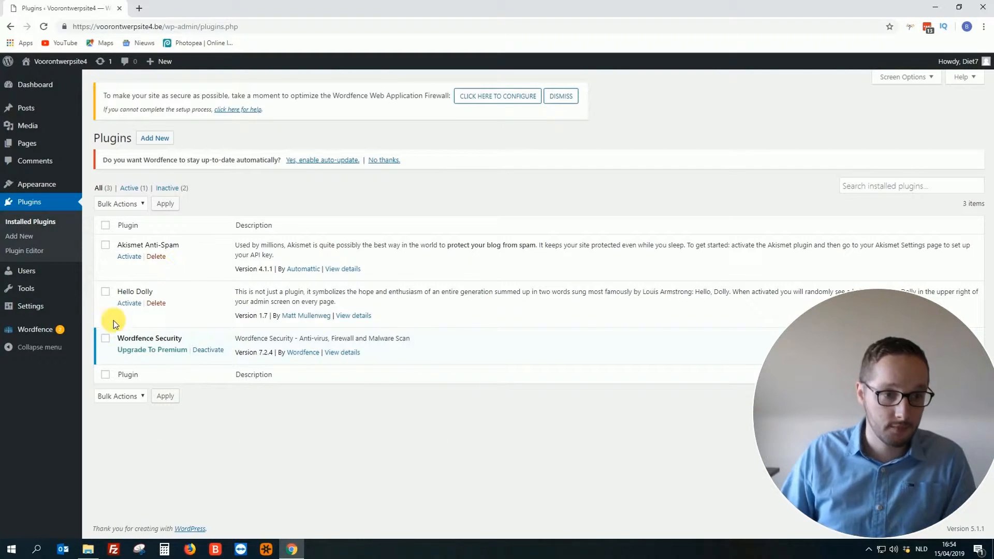
# - Go to Plugins > Add New to see featured plugins like Akismet, Jetpack and Classic Editor
pyautogui.click(21, 236)
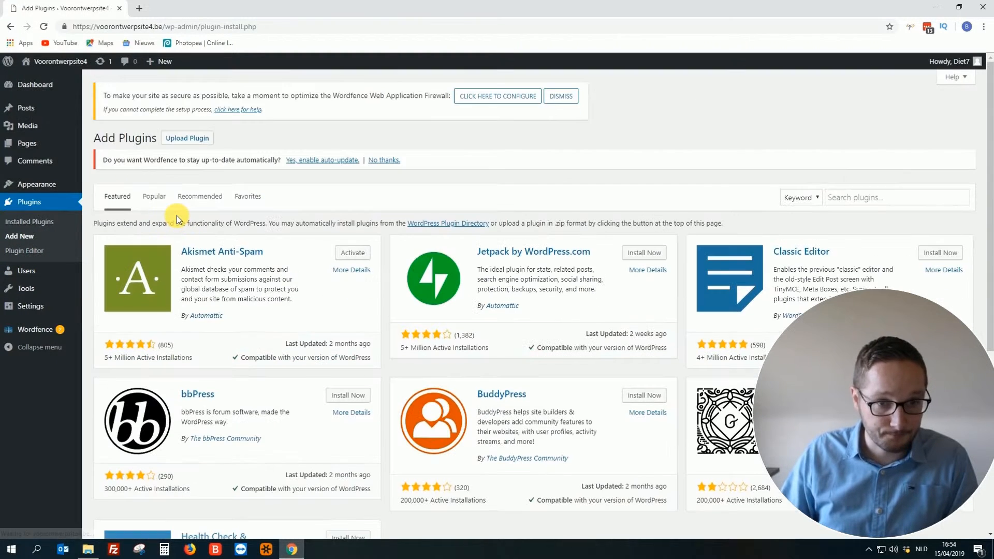